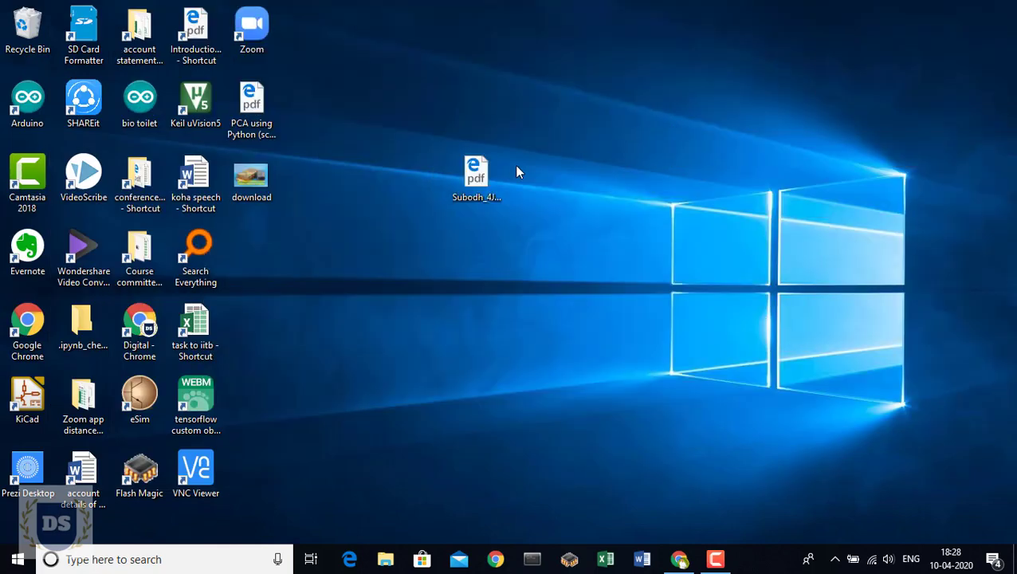
Select the 1.59 MB scanned assignment PDF on the Windows desktop
click(476, 182)
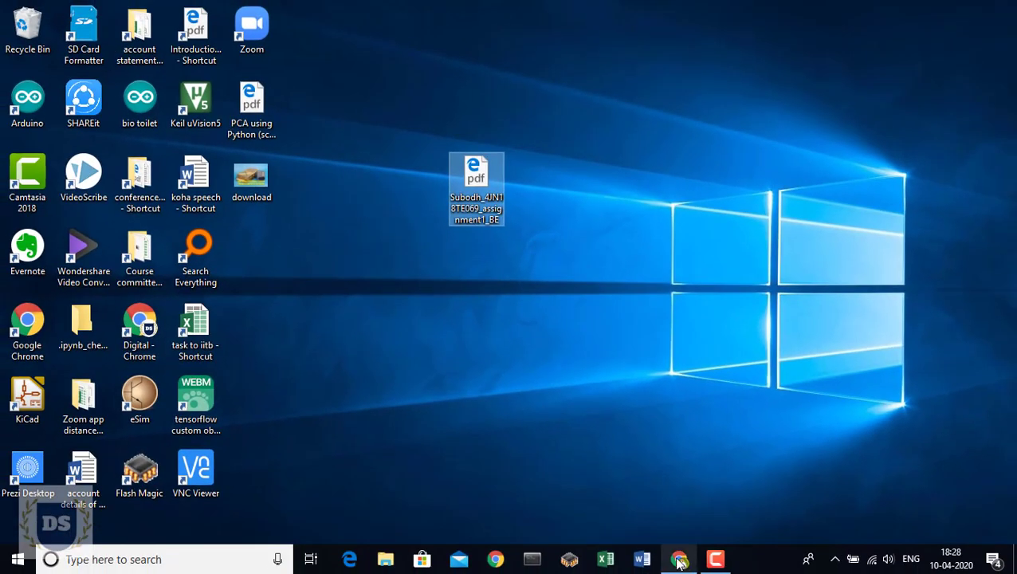
Launch Chrome and go to Google Classroom through the Google apps grid
click(680, 559)
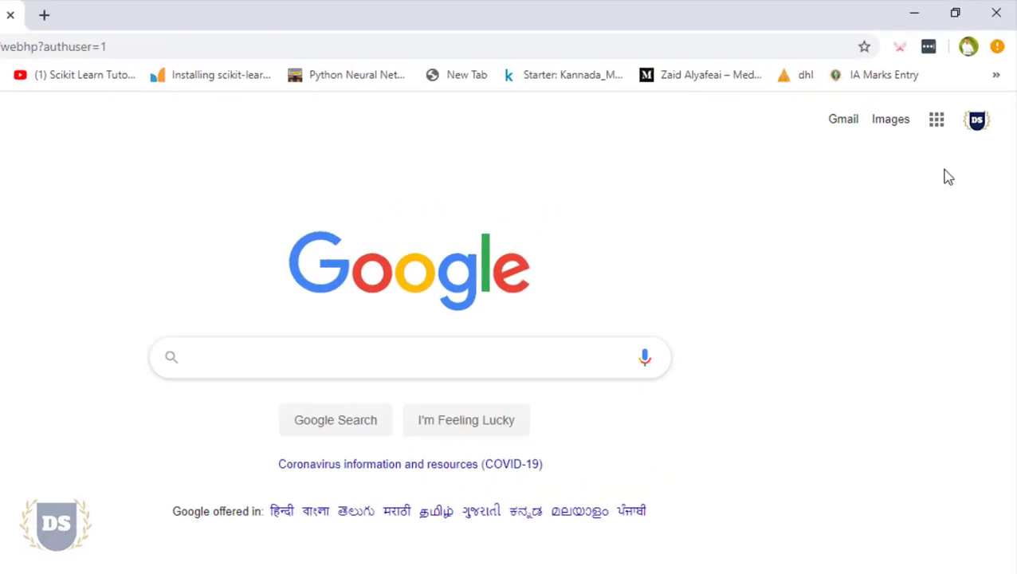
click(950, 102)
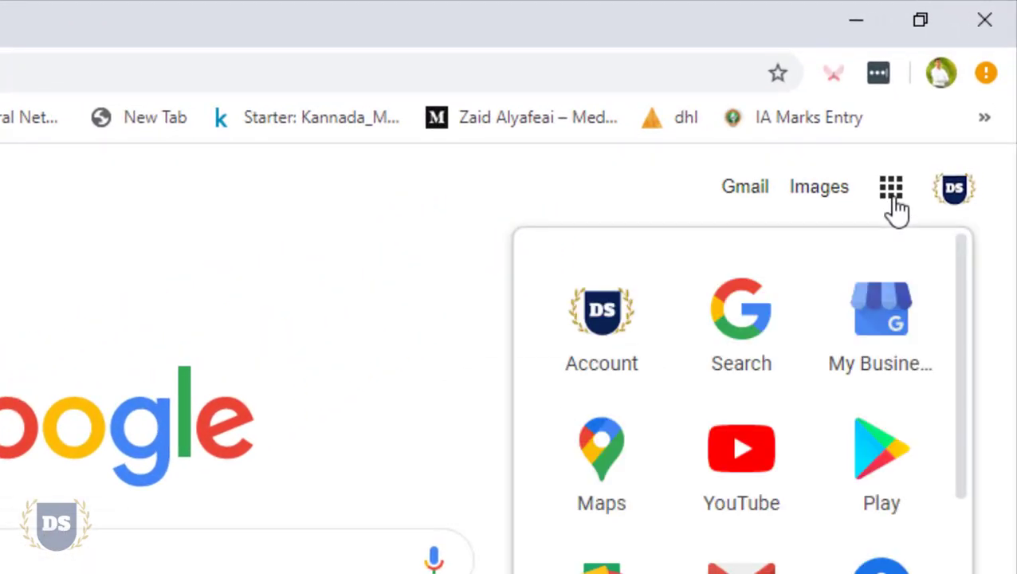
scroll(806, 515, down, 1)
scroll(806, 515, down, 5)
scroll(808, 513, down, 3)
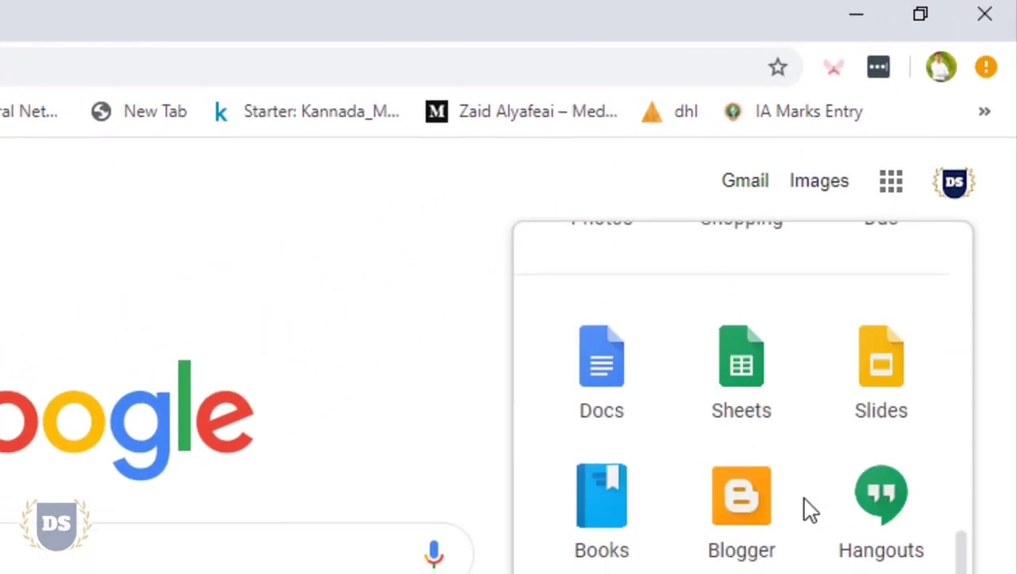
scroll(806, 512, down, 3)
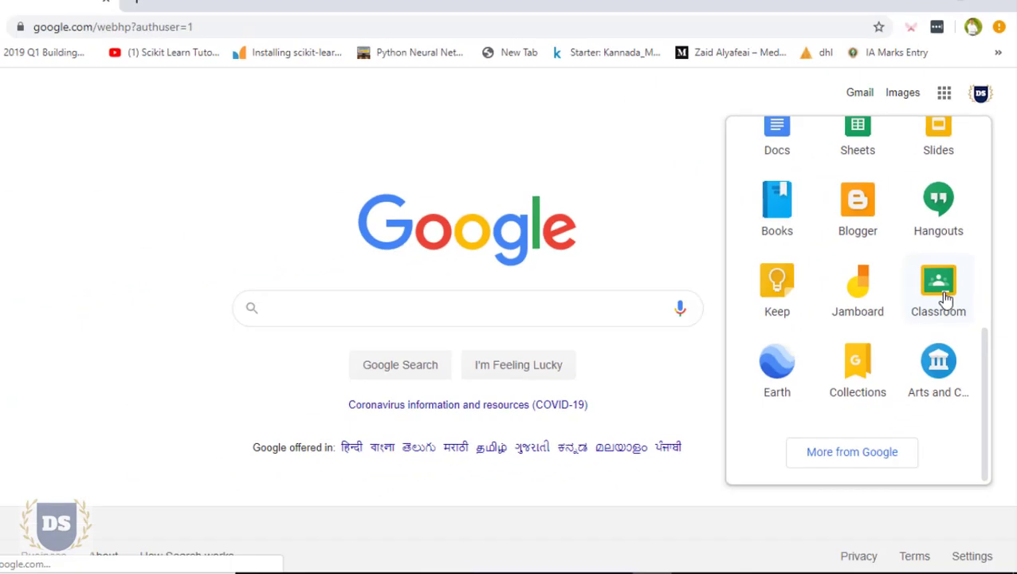
click(896, 378)
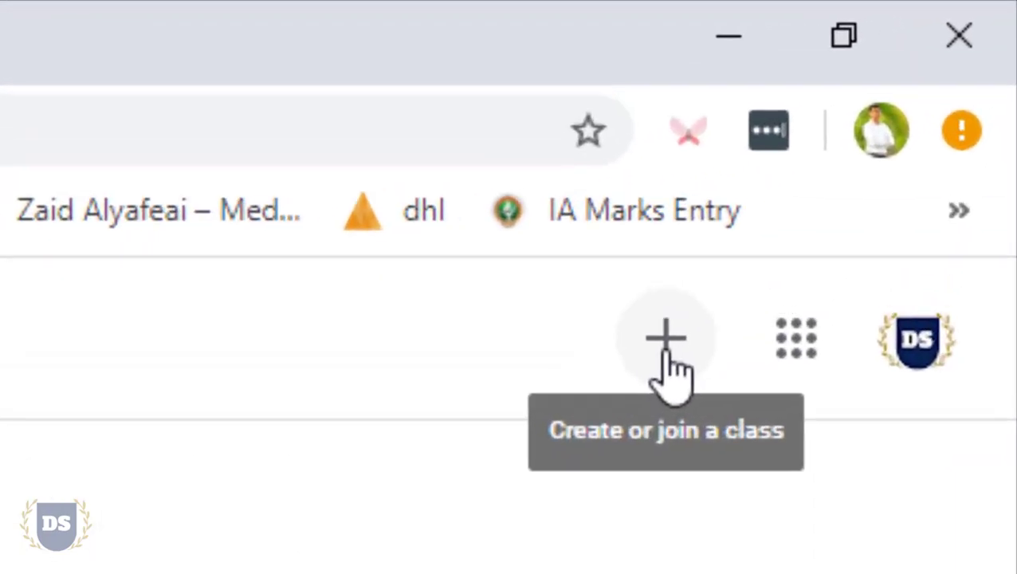
Join the Basic Electronics Esec class by entering its class code
click(913, 106)
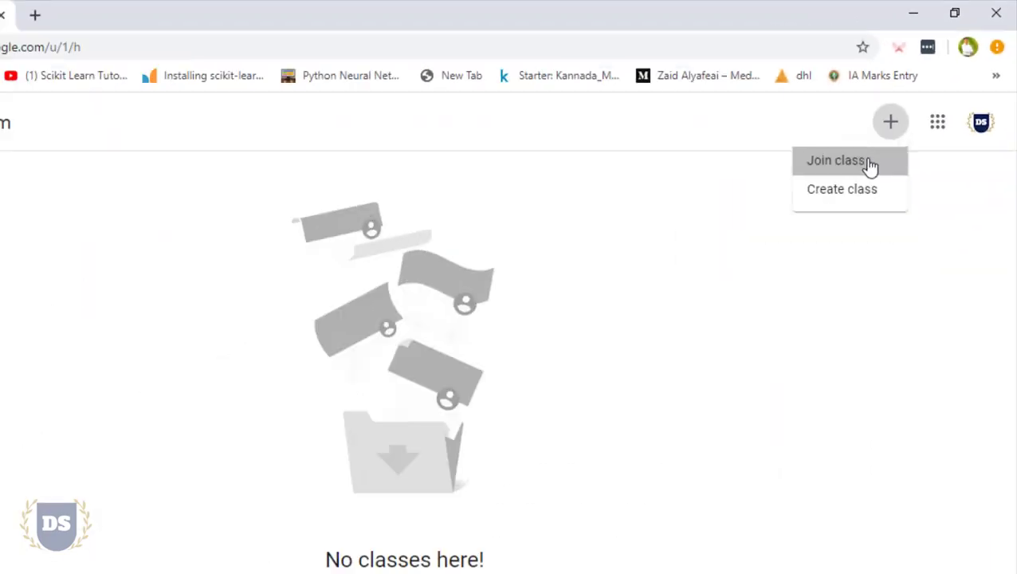
click(586, 482)
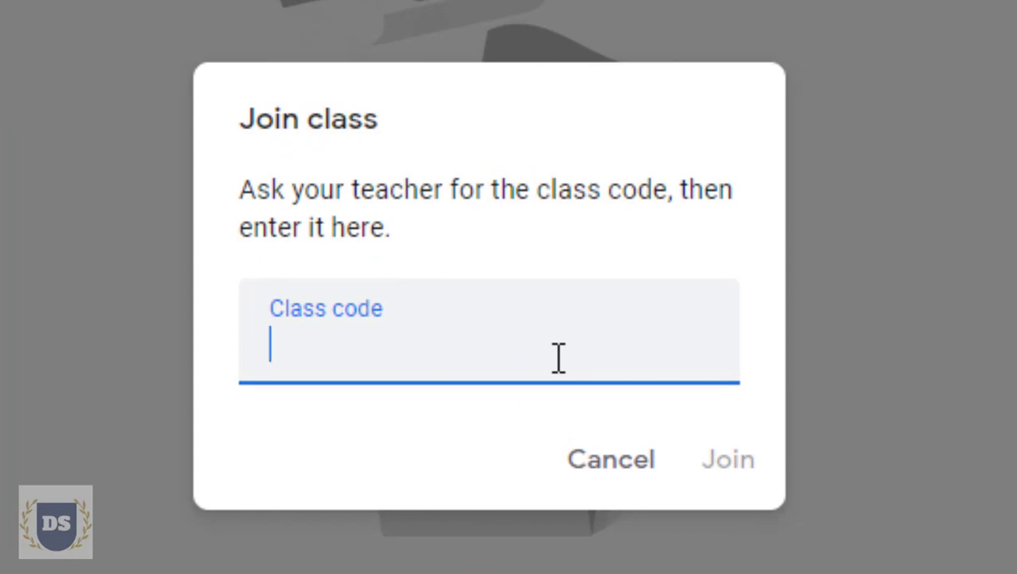
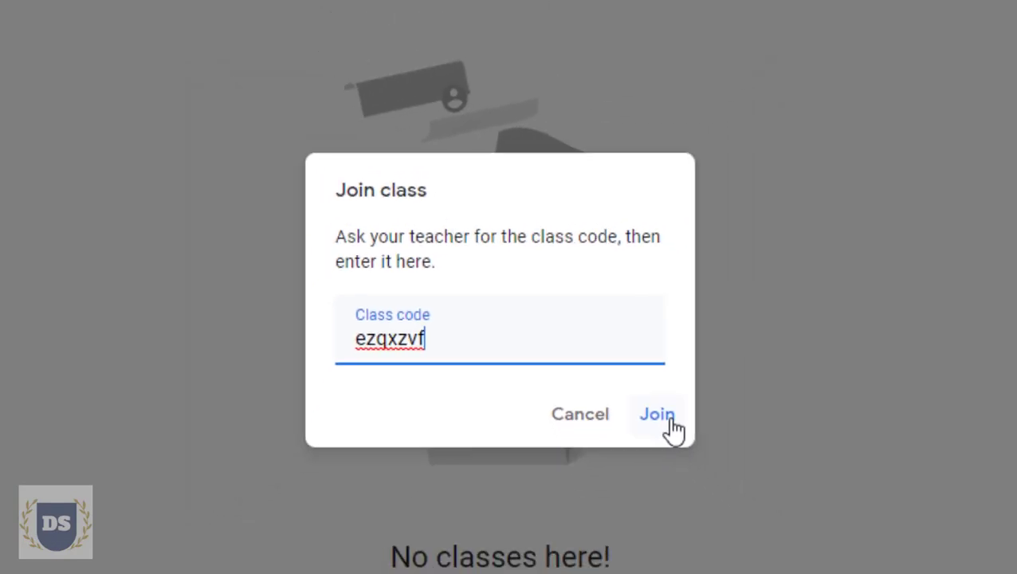
click(670, 419)
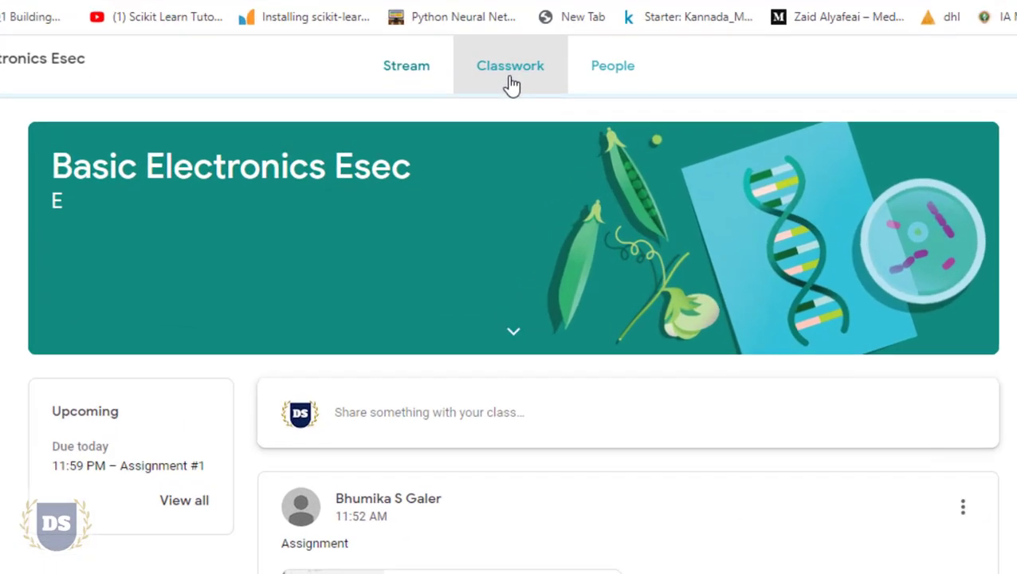
Go to Classwork and view the full Assignment #1 page with its question-paper PDFs
click(511, 80)
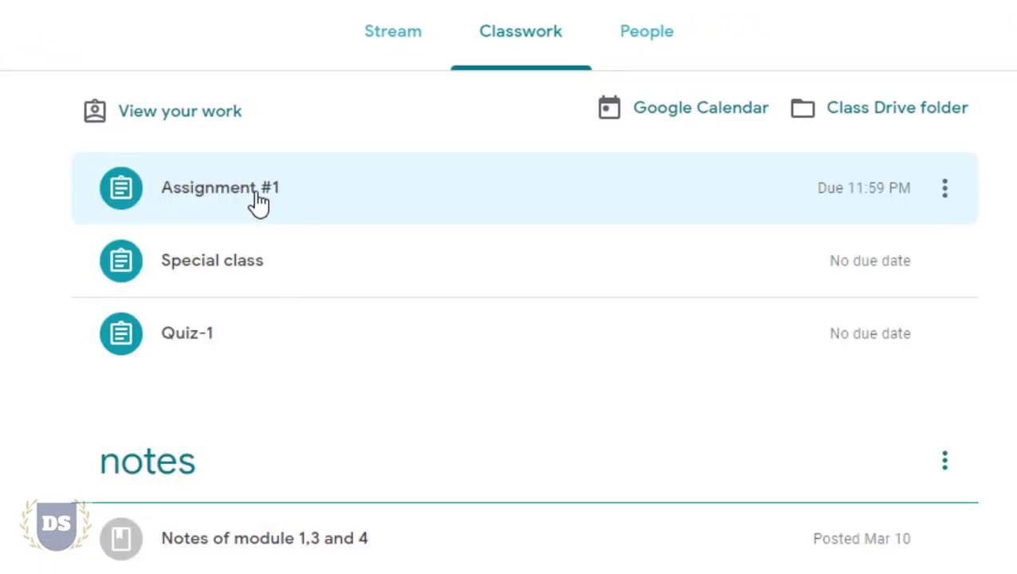
click(302, 203)
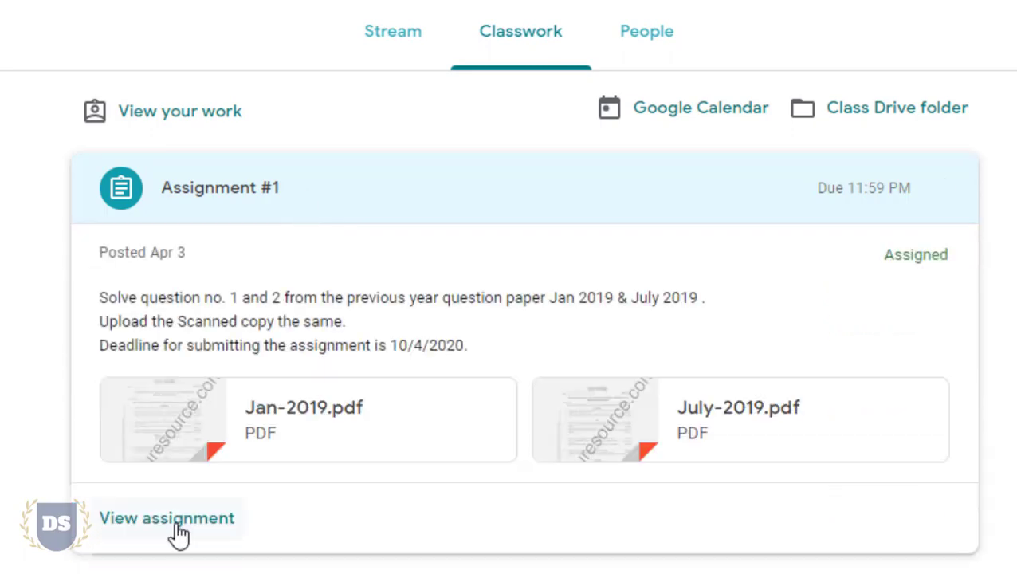
click(205, 526)
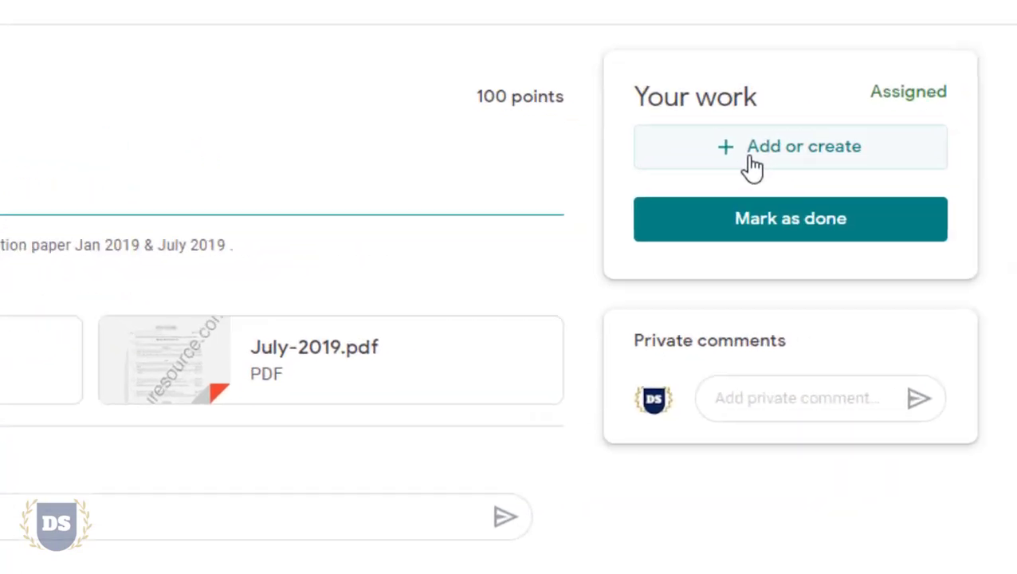
Upload the scanned assignment PDF from the computer as Assignment #1 work
click(882, 200)
click(643, 296)
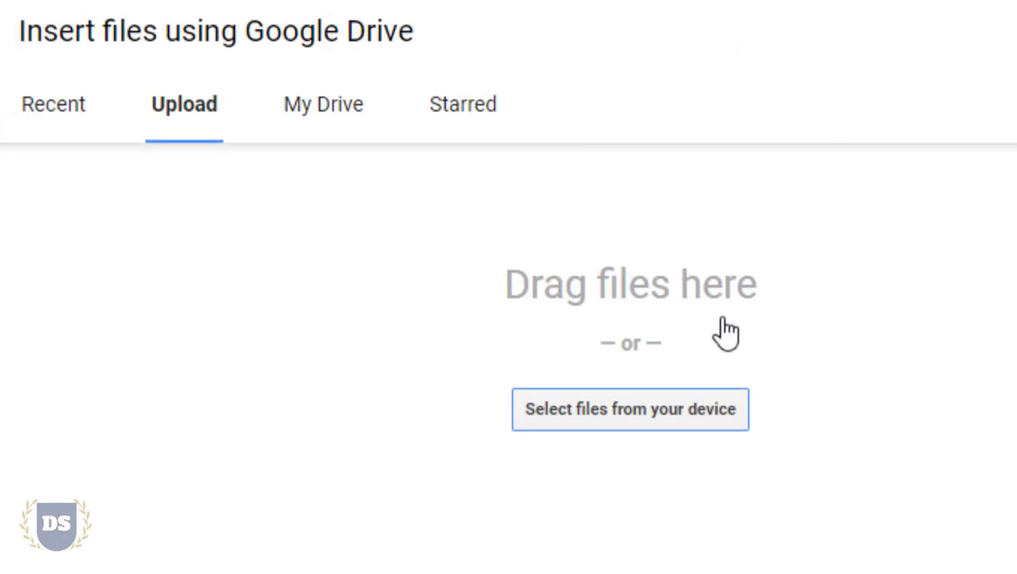
click(706, 432)
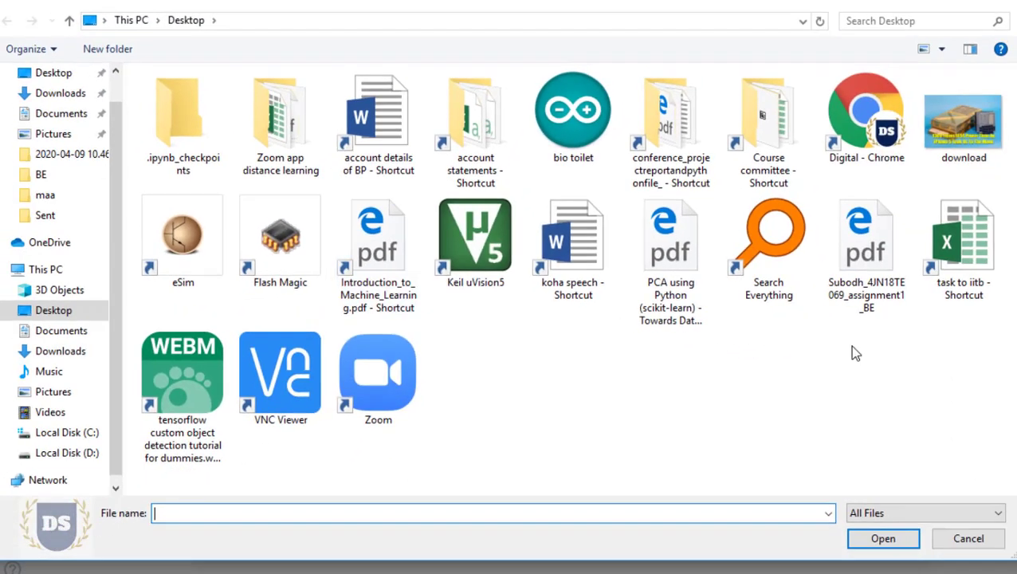
click(866, 255)
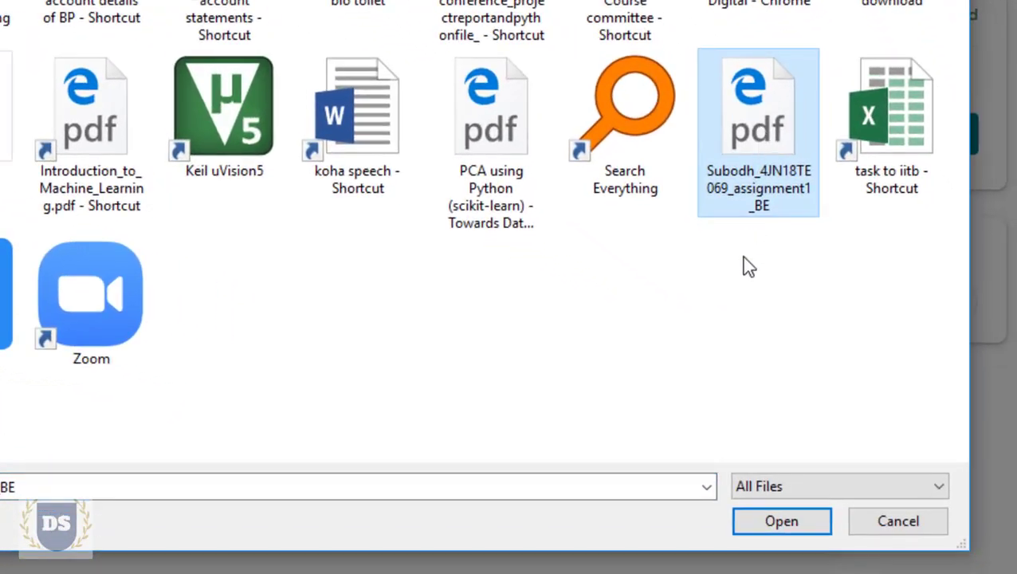
mouse_move(865, 255)
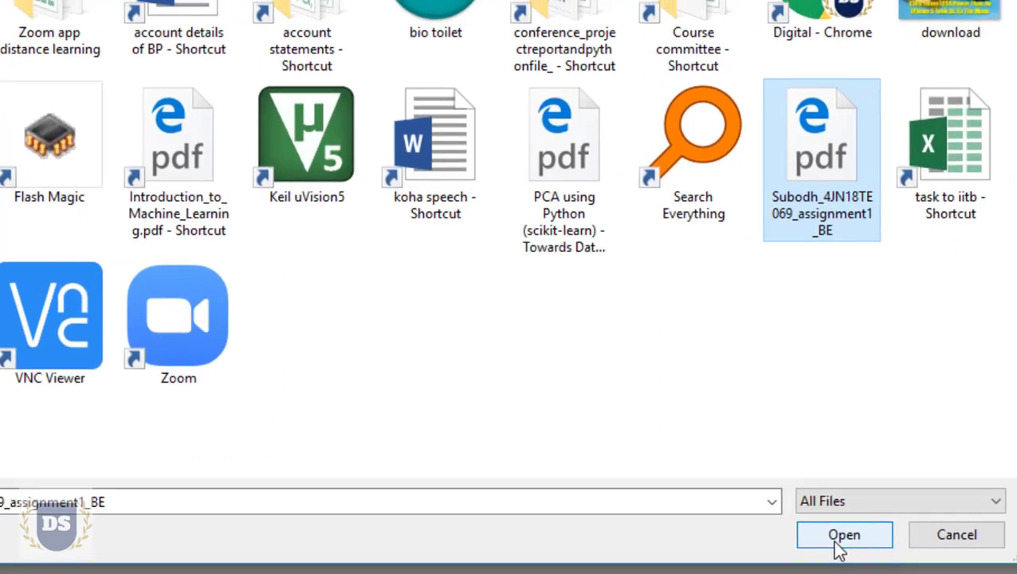
click(779, 523)
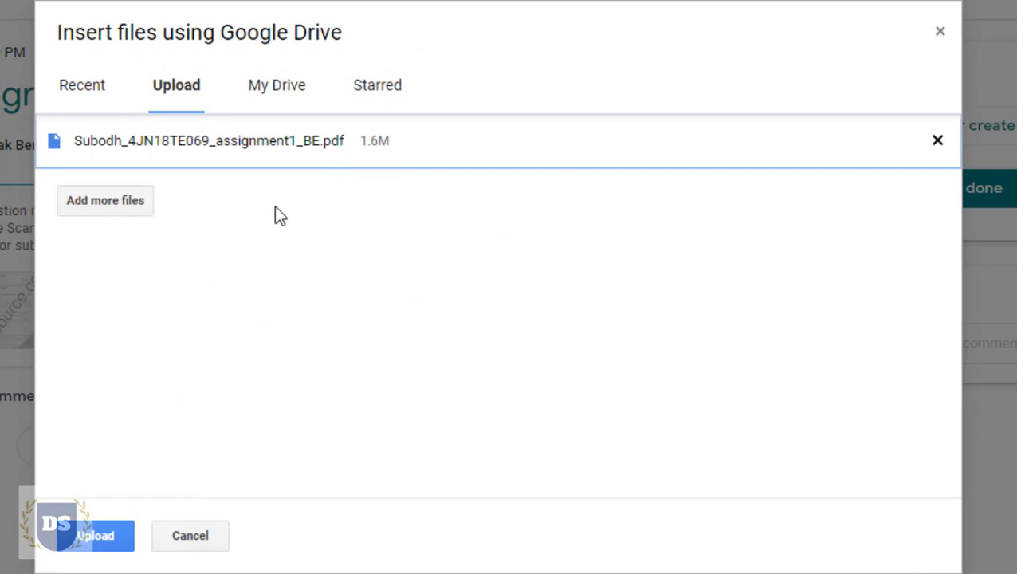
click(124, 209)
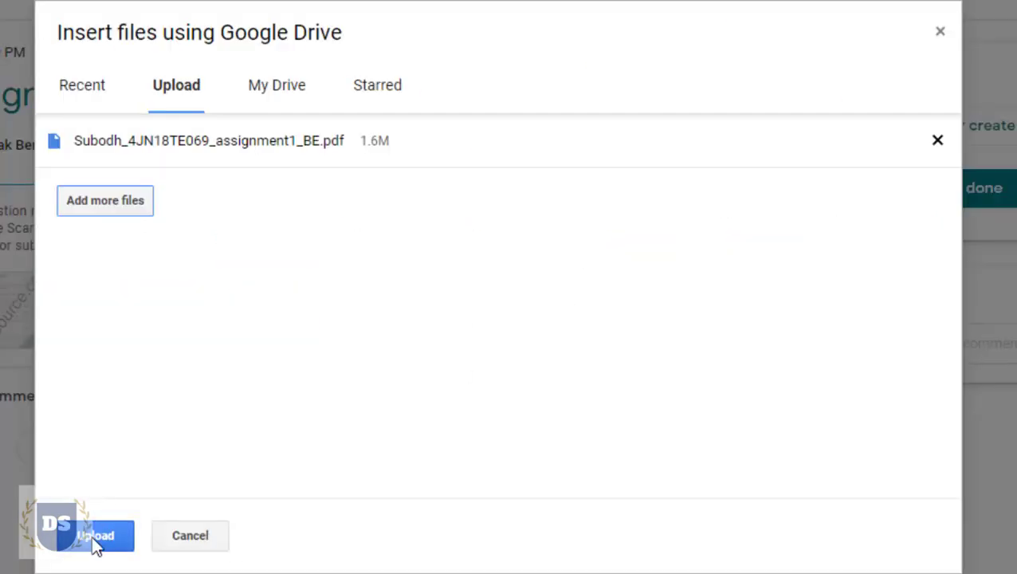
click(94, 539)
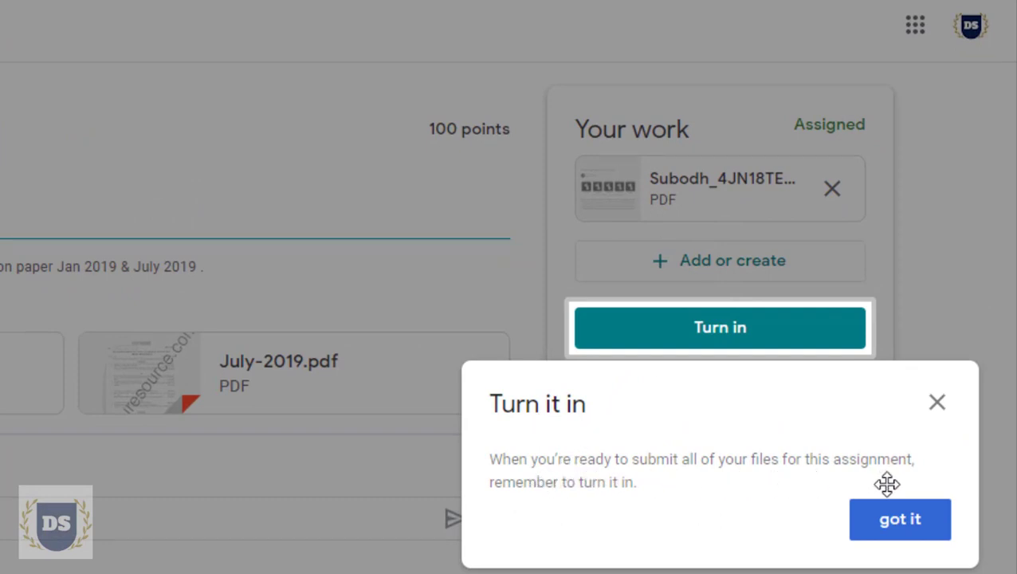
Turn in Assignment #1 with the attached scanned PDF and confirm
click(903, 523)
click(727, 339)
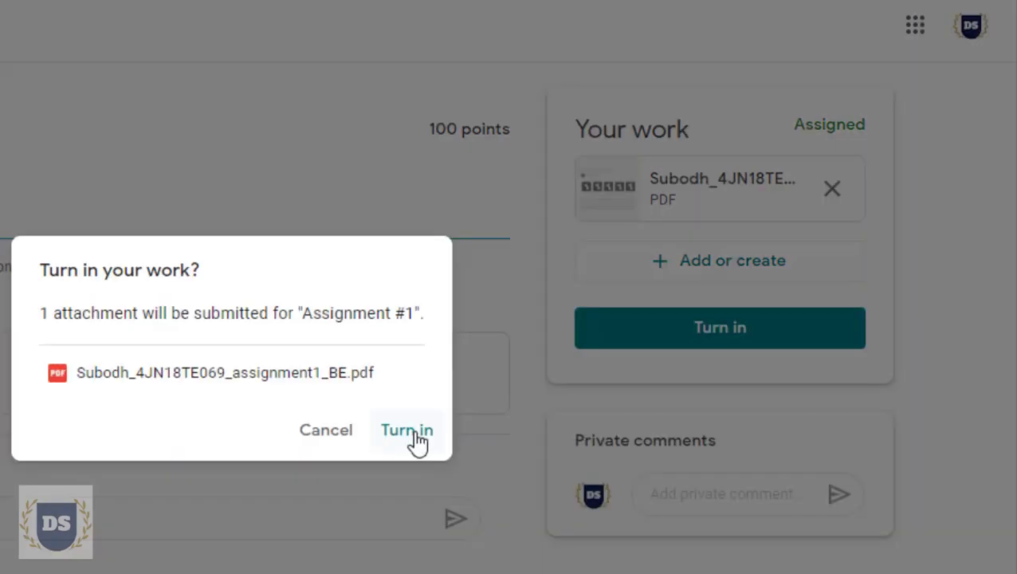
click(414, 432)
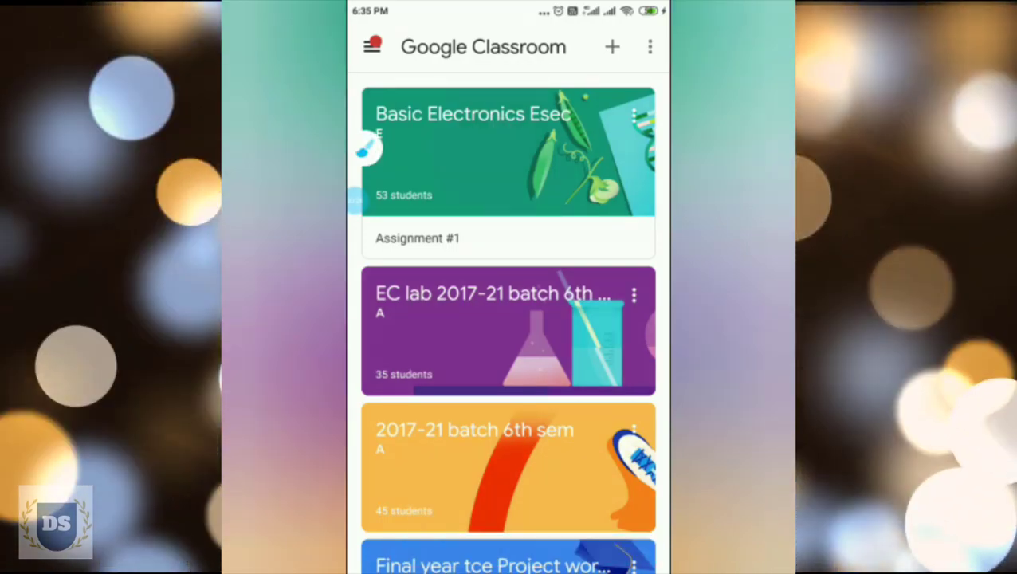
In the app, open the student's handed-in Assignment #1 work in Basic Electronics
click(357, 200)
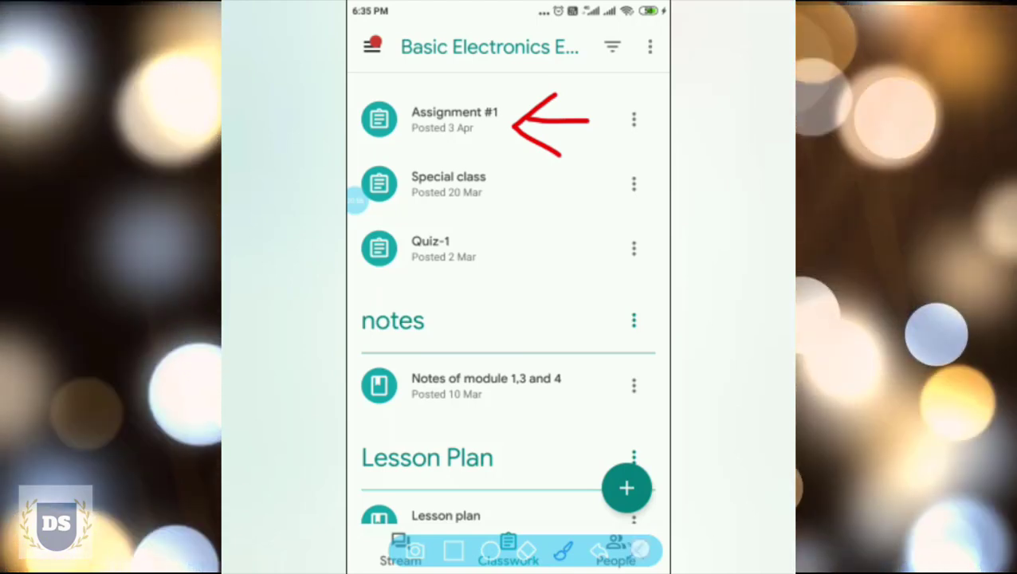
click(636, 550)
click(502, 119)
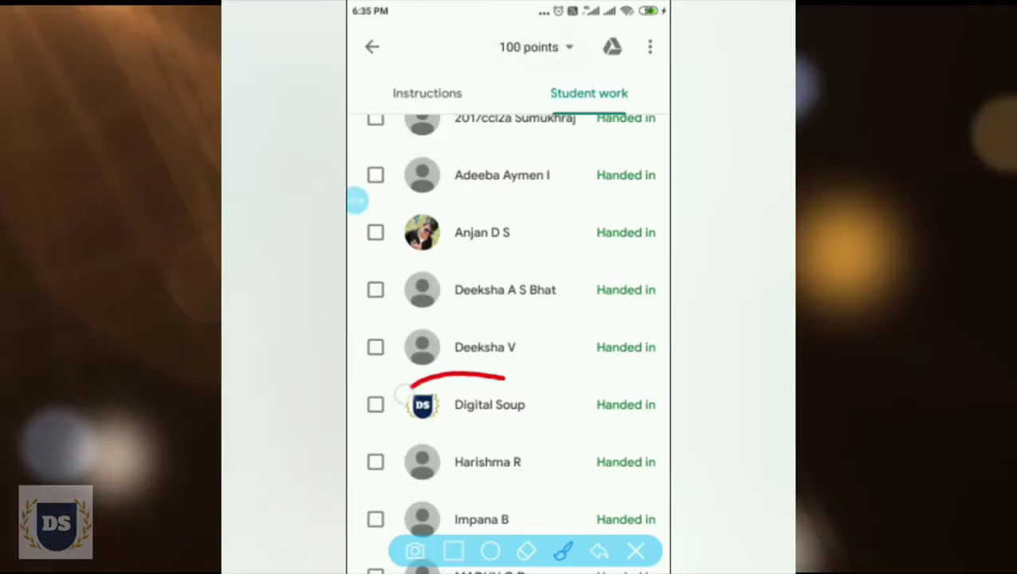
mouse_move(409, 392)
mouse_down()
mouse_move(518, 427)
mouse_move(476, 373)
mouse_up()
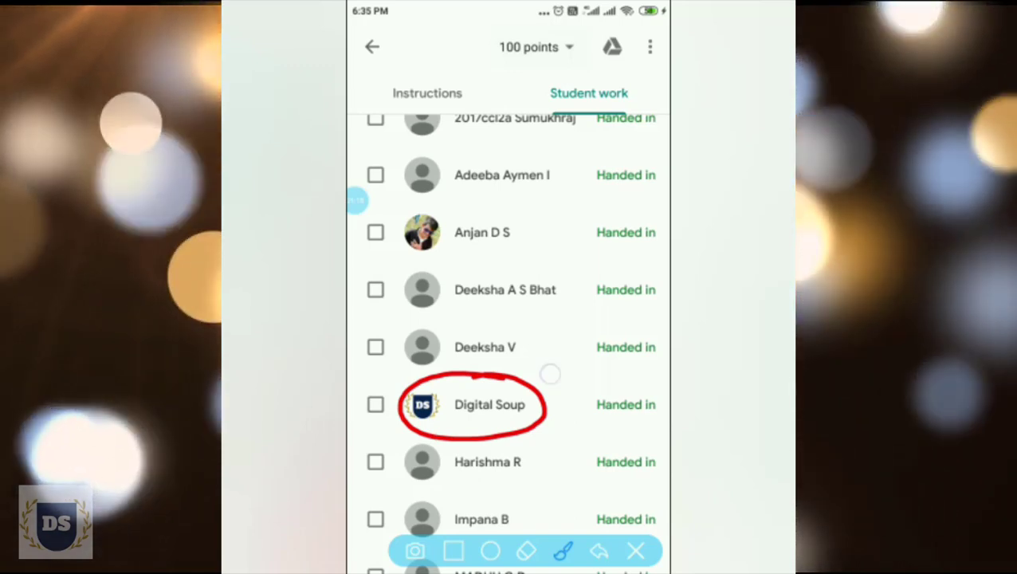
drag(553, 351, 610, 303)
click(636, 550)
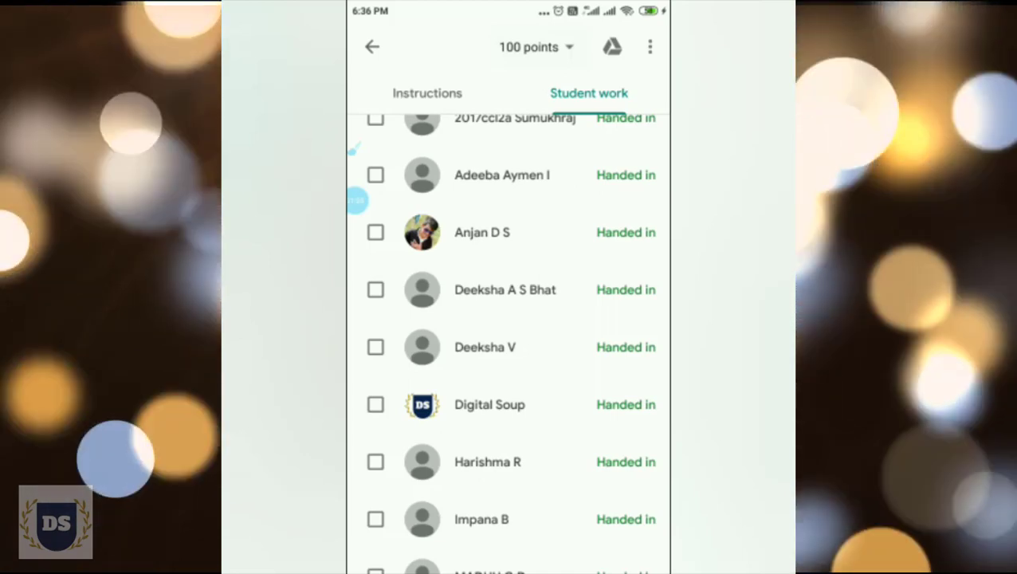
click(489, 404)
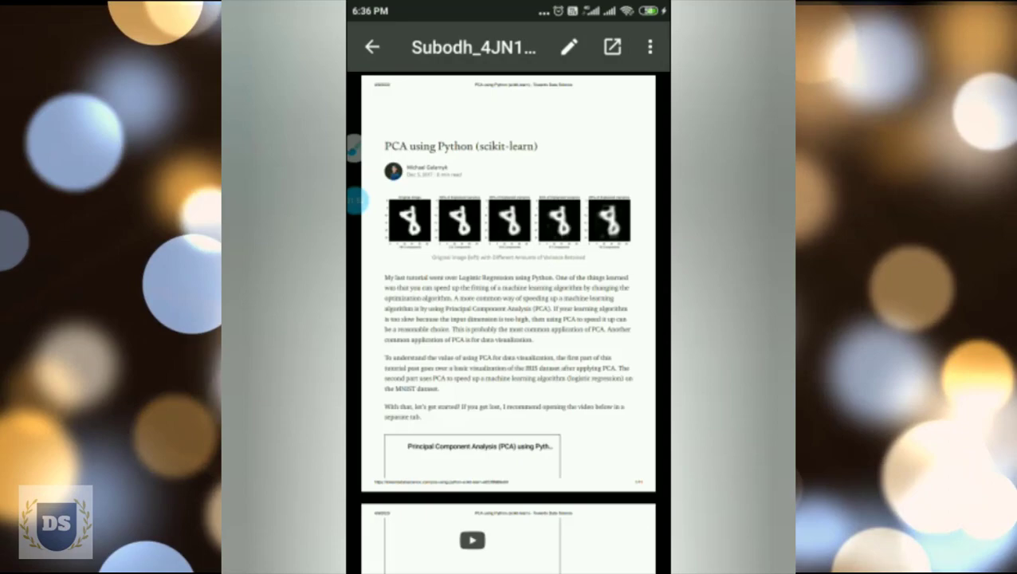
Scroll through the 11-page submitted PDF, then return to the grading view
scroll(509, 319, down, 5)
scroll(509, 319, down, 5)
scroll(509, 319, down, 5)
scroll(509, 319, down, 10)
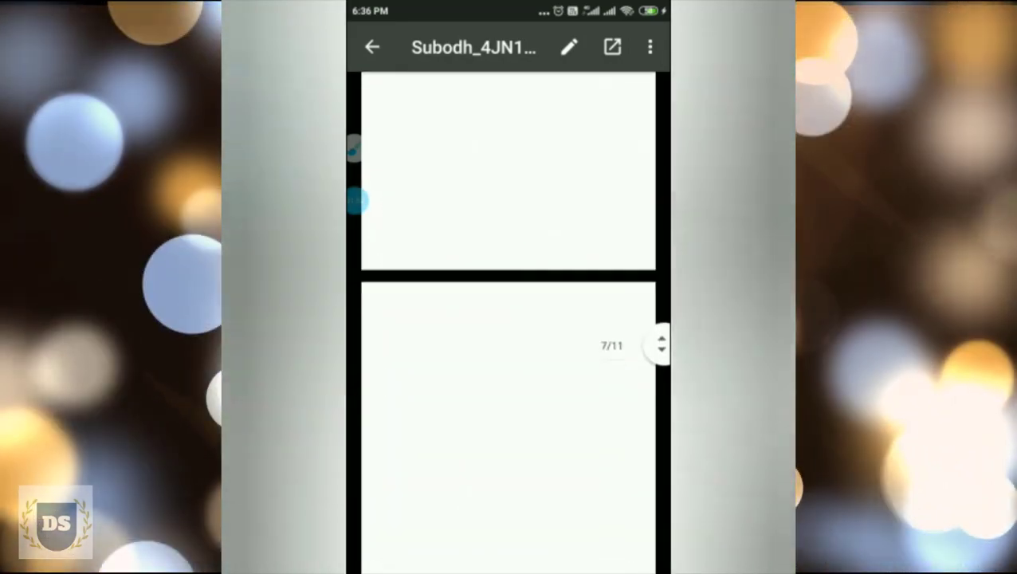
scroll(508, 319, down, 10)
scroll(508, 319, down, 5)
scroll(509, 319, down, 10)
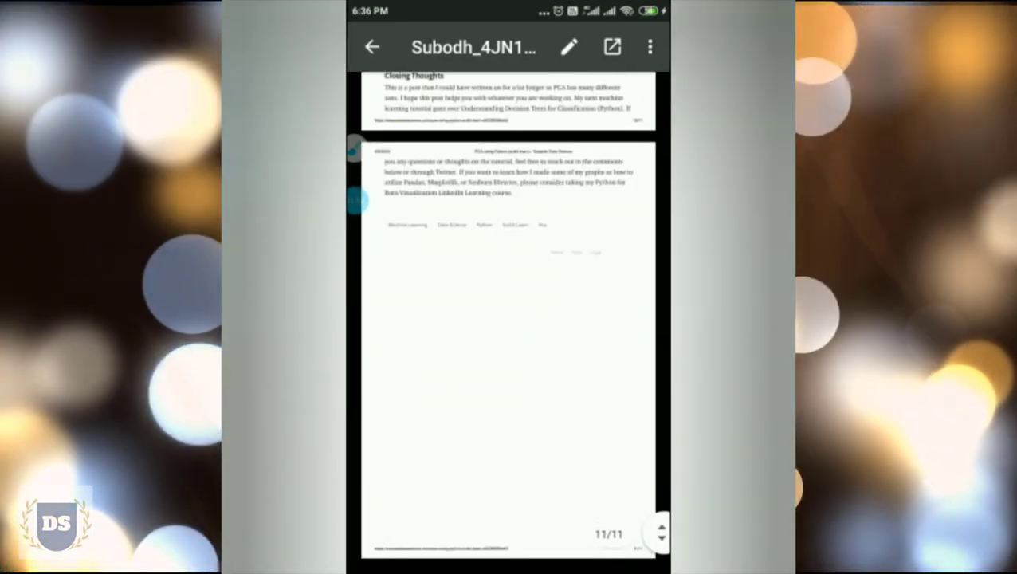
scroll(508, 319, up, 2)
scroll(509, 319, up, 15)
scroll(509, 319, up, 3)
scroll(509, 319, up, 10)
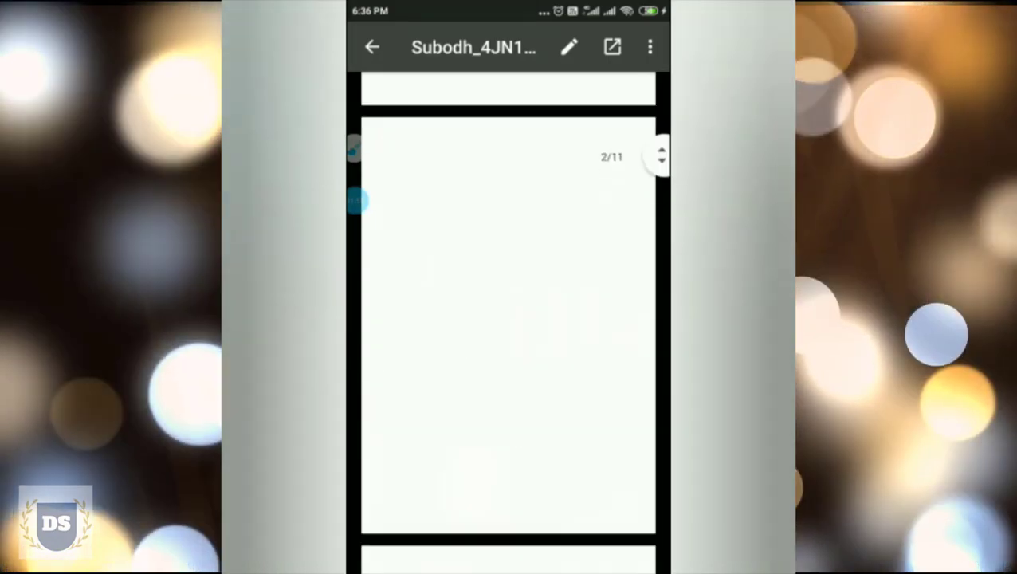
scroll(508, 319, up, 3)
click(372, 47)
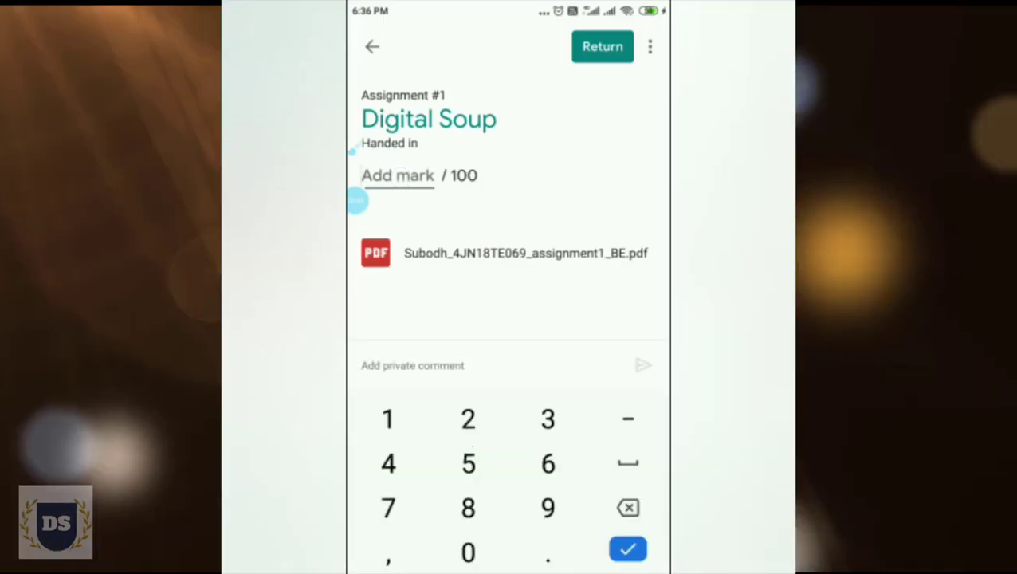
Enter a mark of 80 and post the private comment 'Good , keep it up.'
text(80)
key(Return)
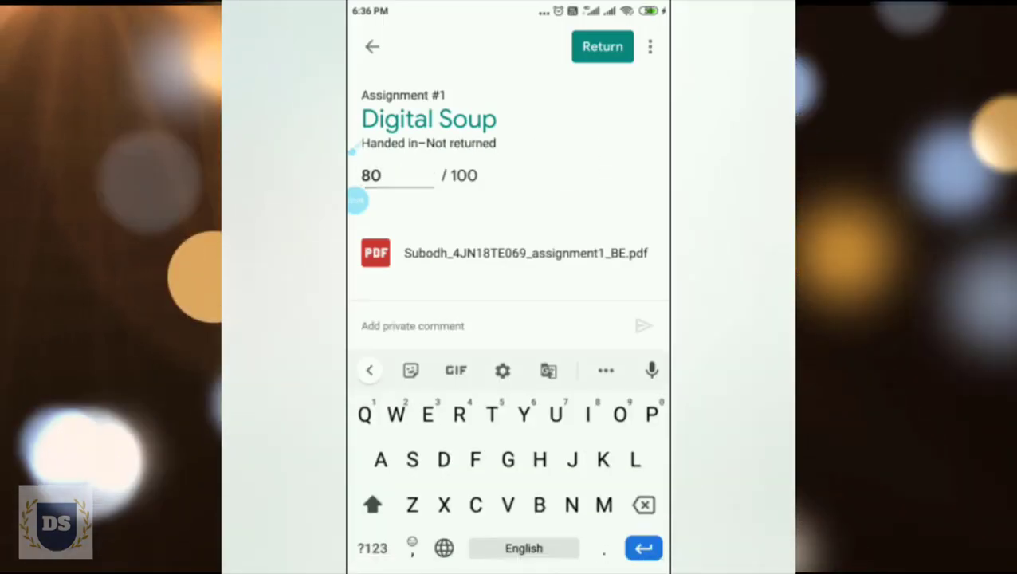
text(Good )
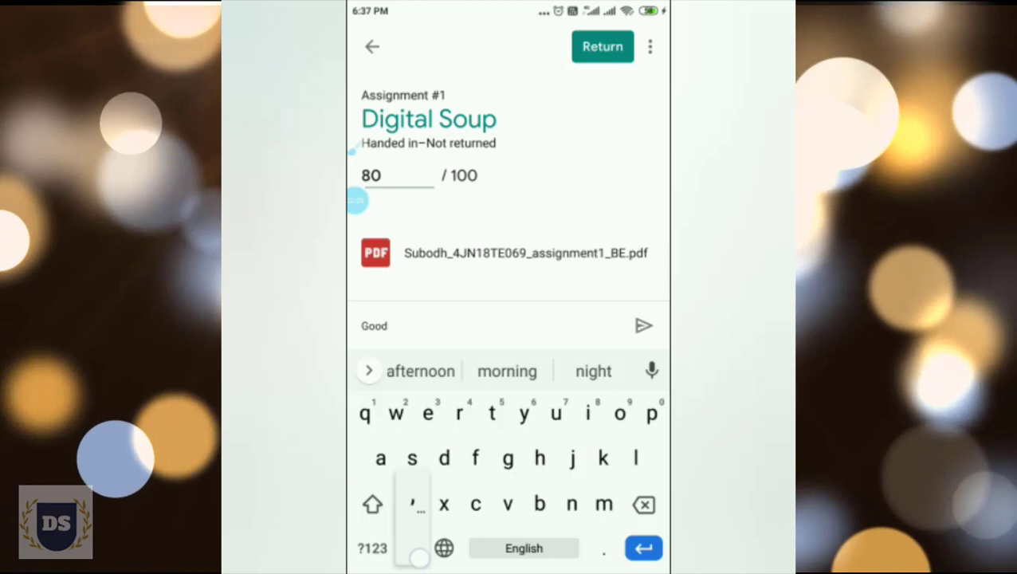
text(,)
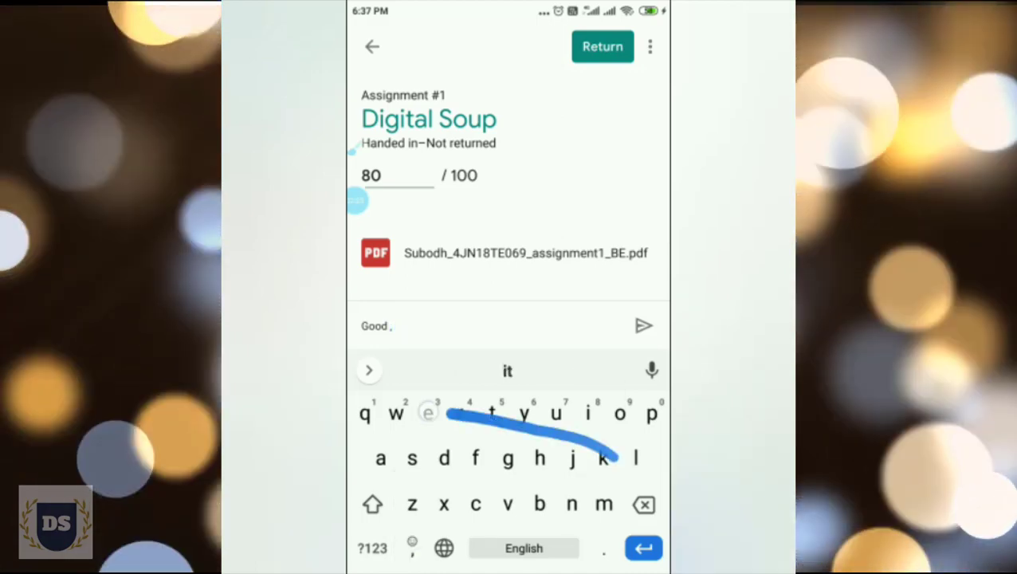
text( keep it)
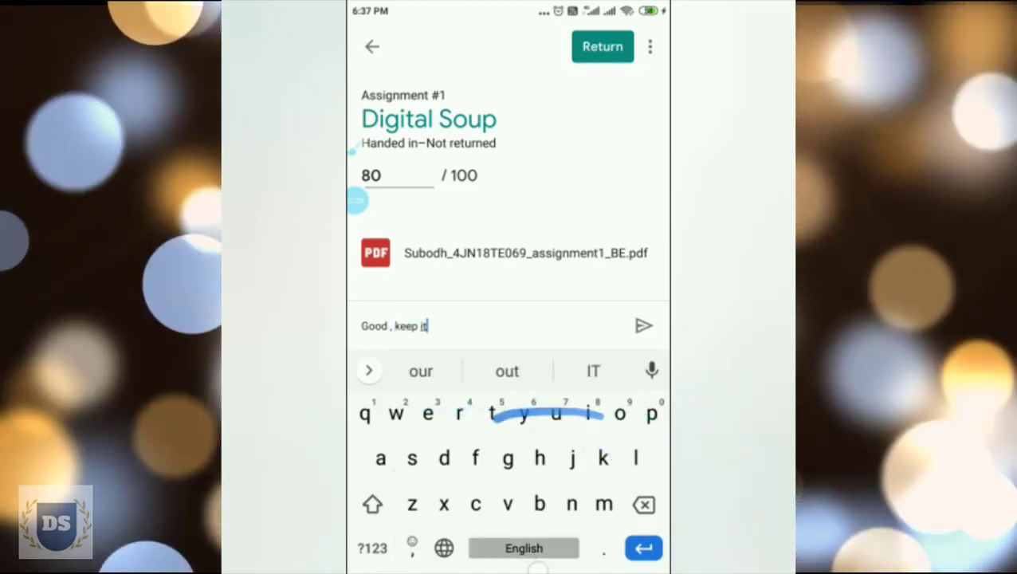
text( up.)
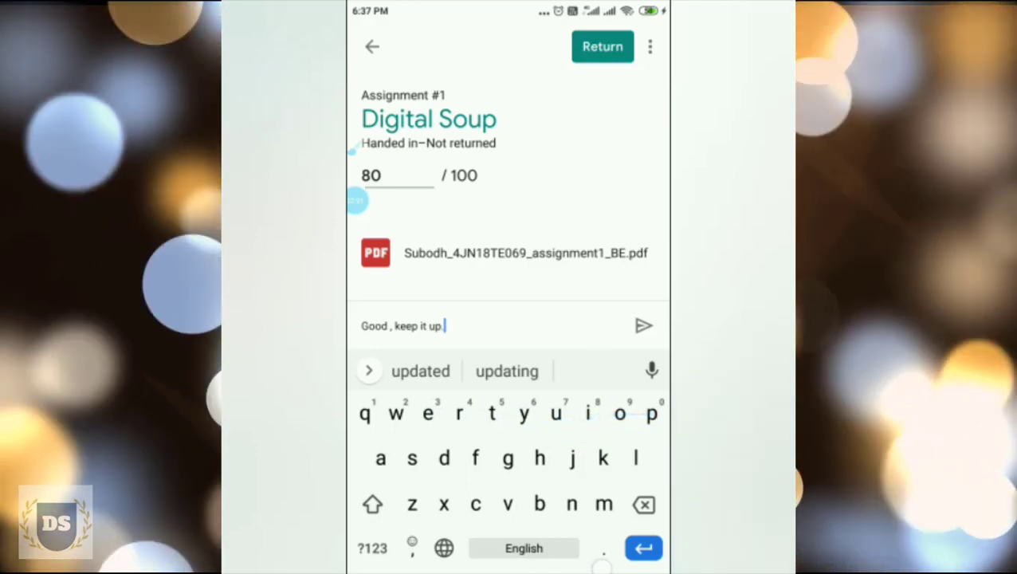
click(644, 325)
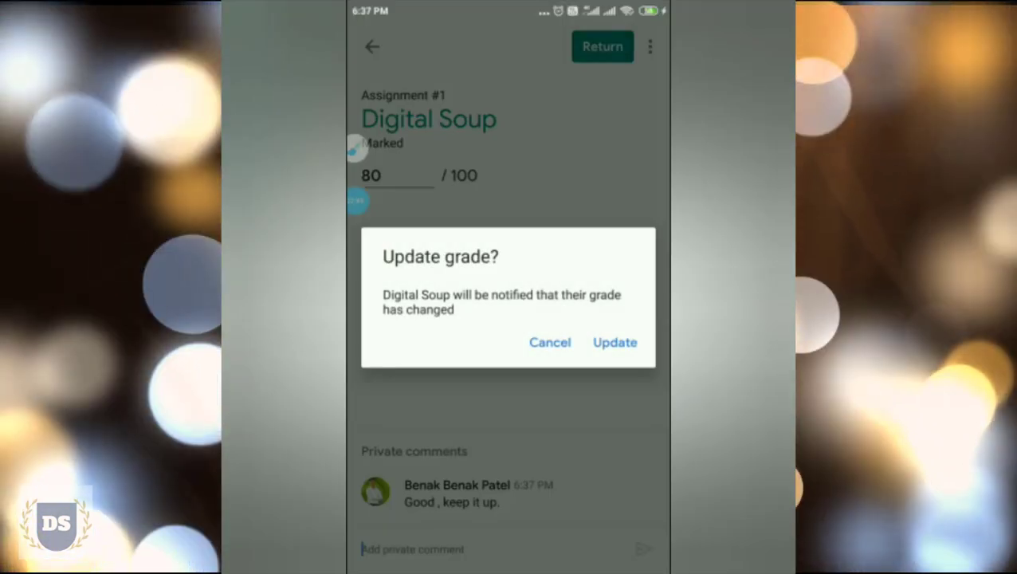
Update the 80/100 grade and return to Student work showing 1 Marked
click(615, 342)
click(372, 46)
scroll(511, 319, up, 3)
click(357, 200)
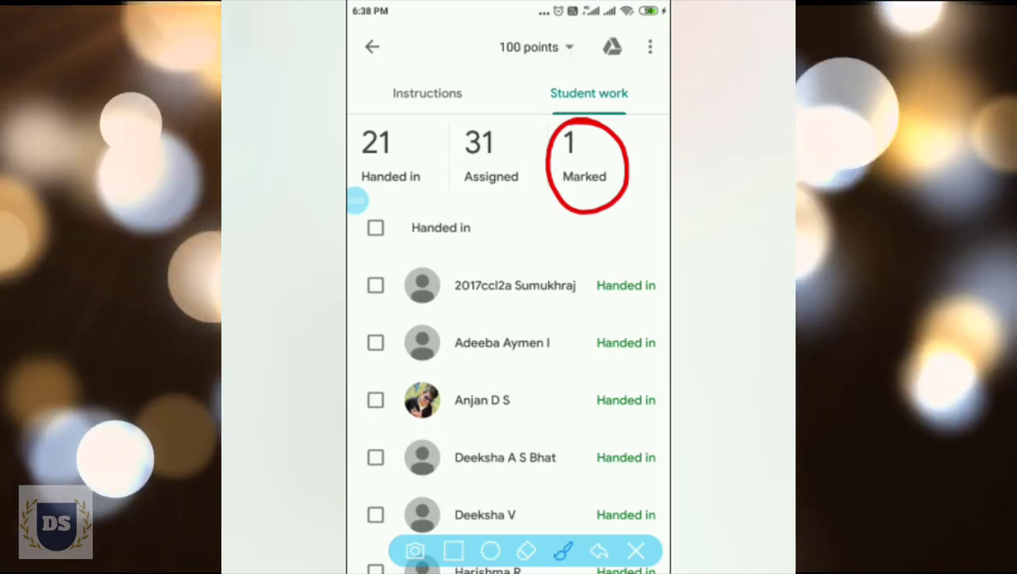
click(635, 551)
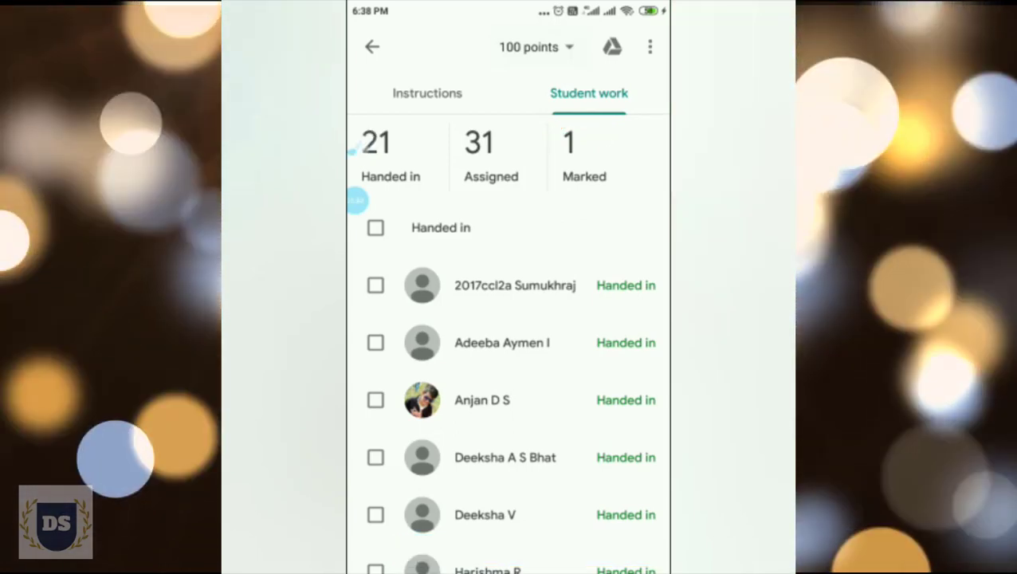